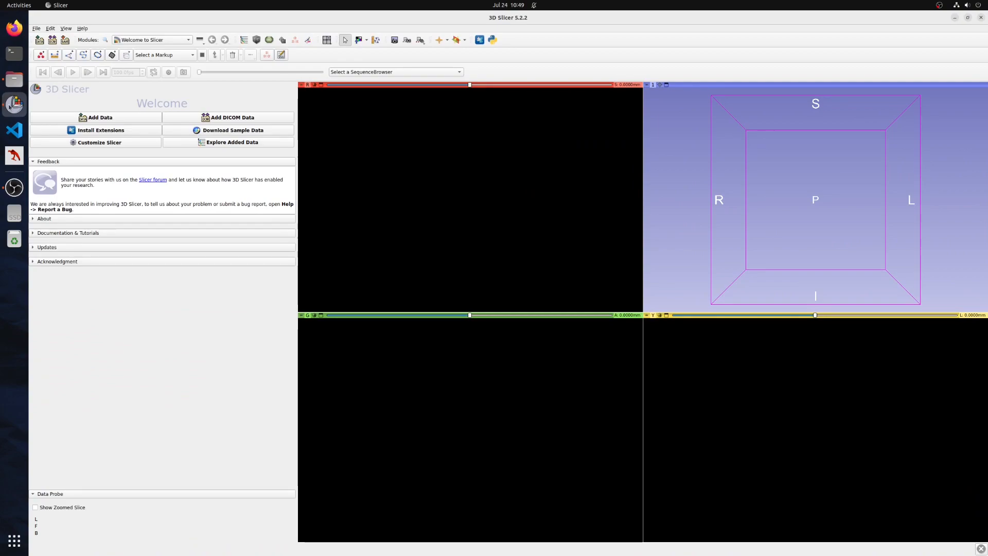
{"action": "left_click", "coordinate": [170, 41]}
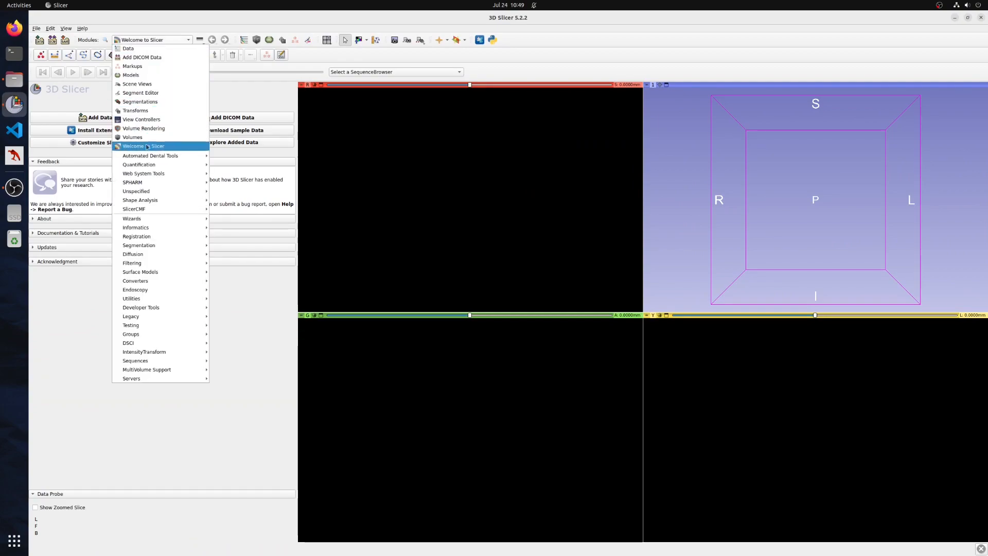
{"action": "mouse_move", "coordinate": [147, 156]}
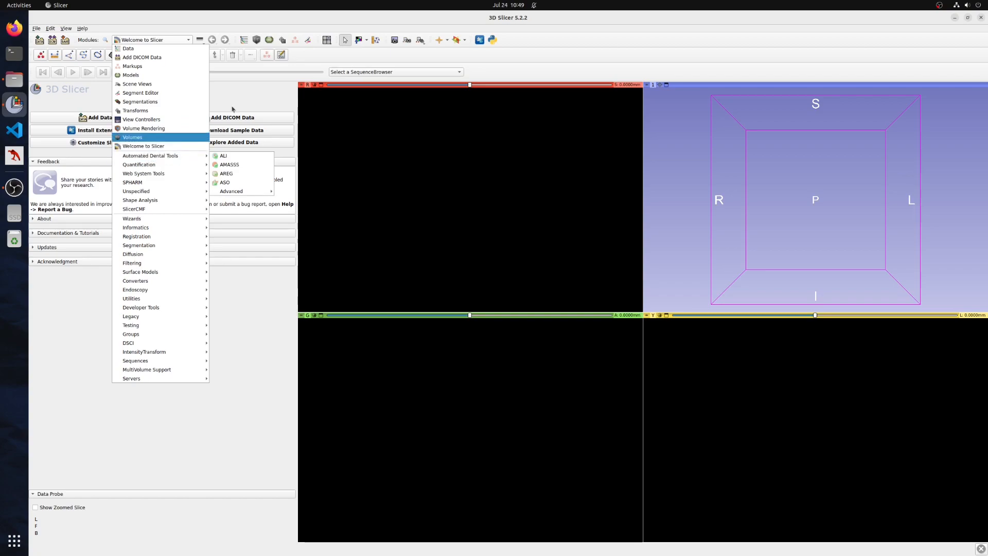
{"action": "left_click", "coordinate": [149, 147]}
- Search the installable extensions for "automated" to locate the automated dental tools extension, and close the Extensions Manager
{"action": "left_click", "coordinate": [479, 41]}
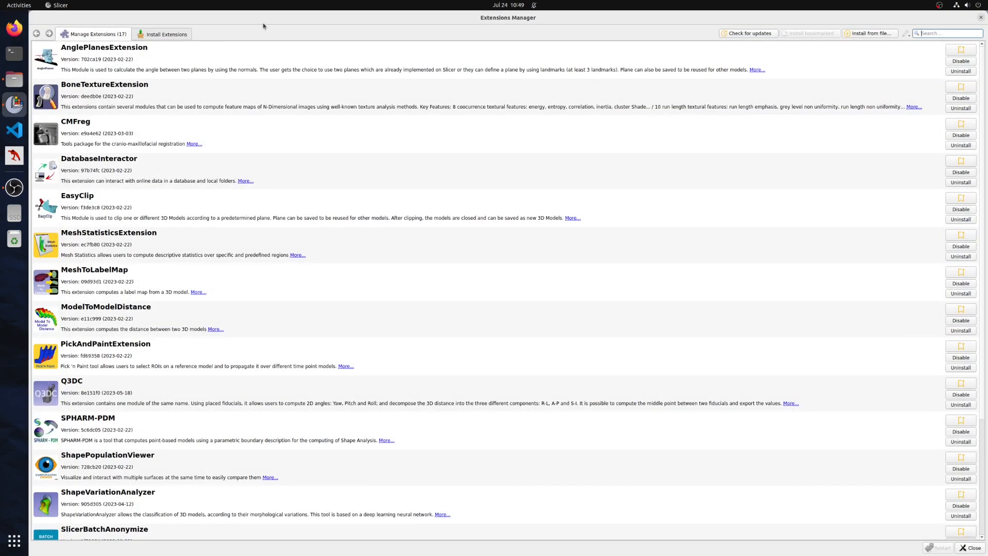
{"action": "left_click", "coordinate": [166, 33]}
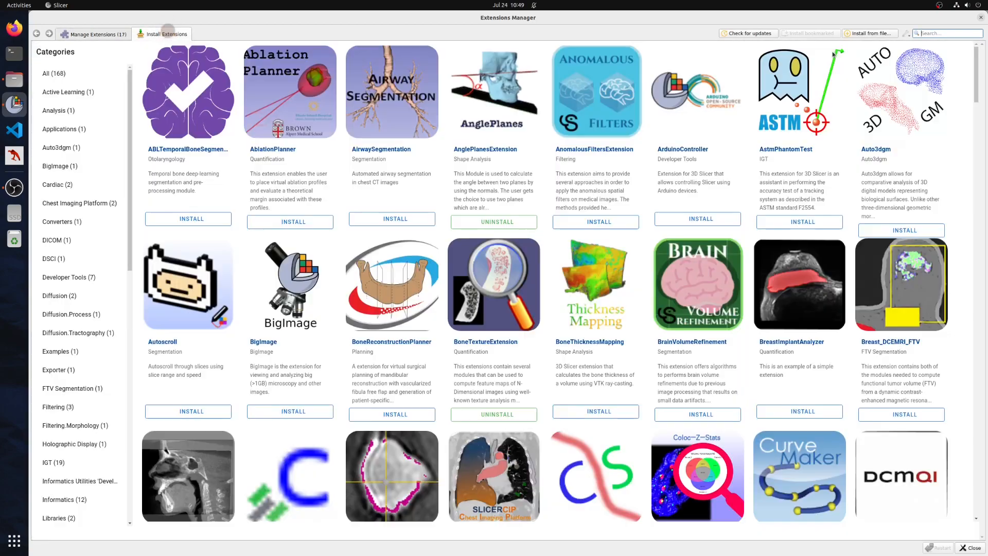
{"action": "type", "text": "automated"}
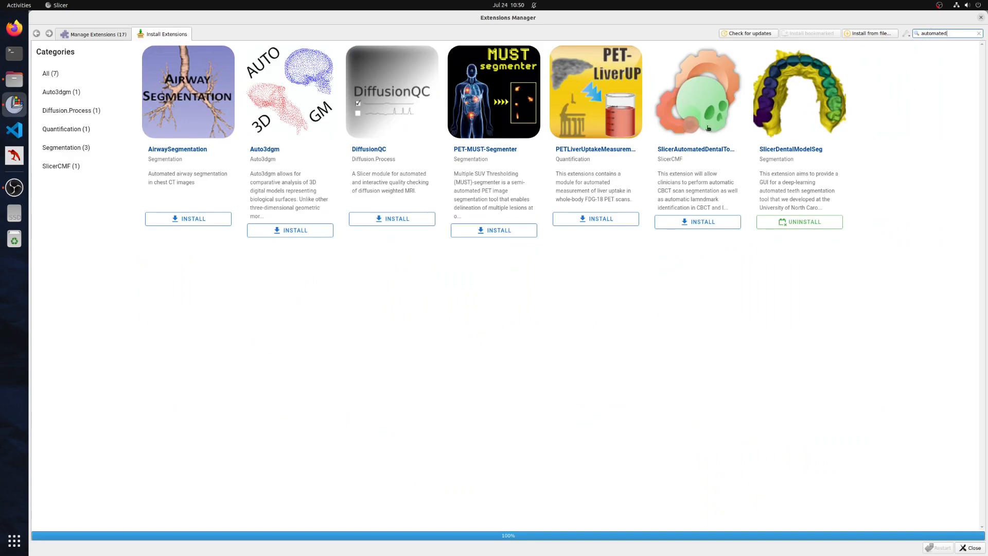
{"action": "left_click", "coordinate": [701, 223]}
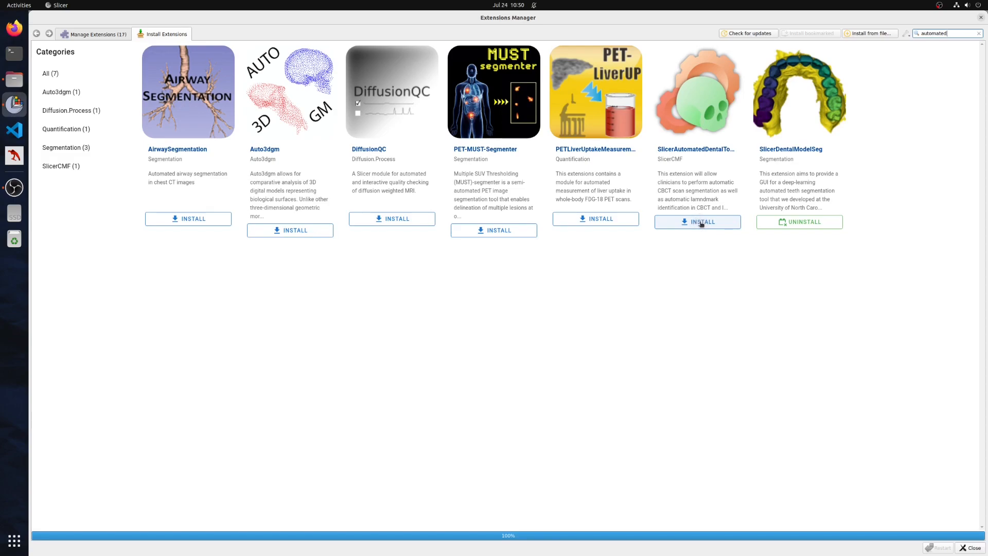
{"action": "left_click", "coordinate": [935, 521]}
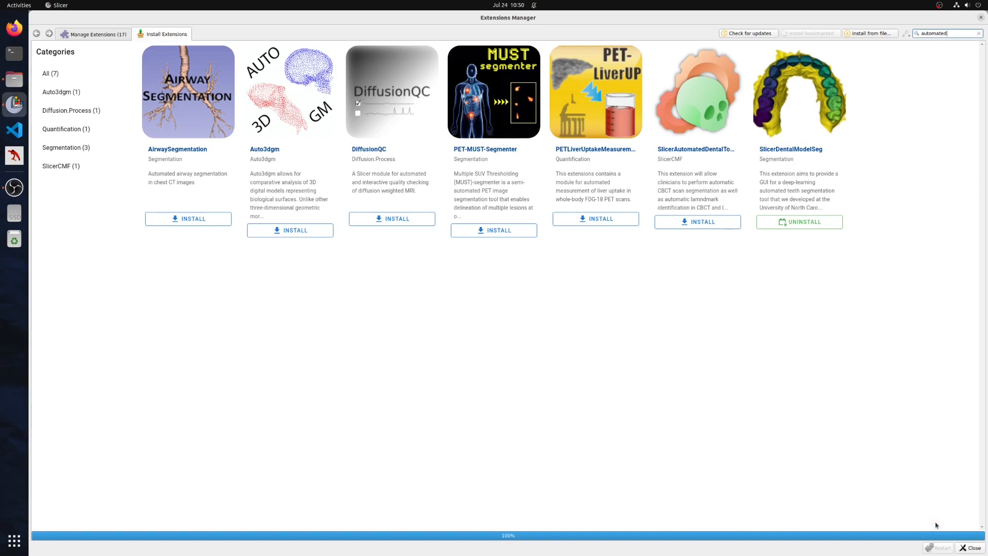
{"action": "left_click", "coordinate": [981, 17]}
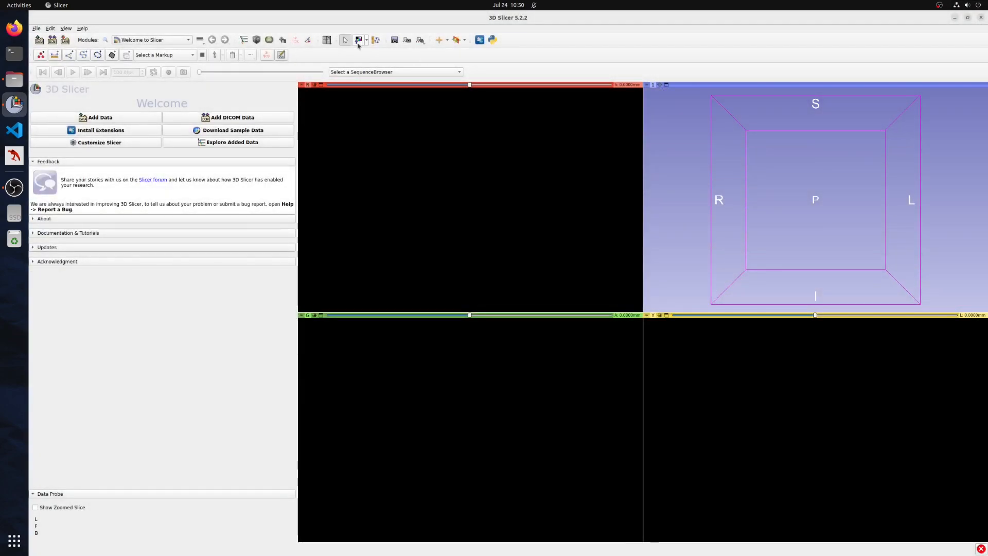
- Open the ASO module from Automated Dental Tools and choose NIFTI, GIPL, NRRD as the scan extension
{"action": "left_click", "coordinate": [154, 42]}
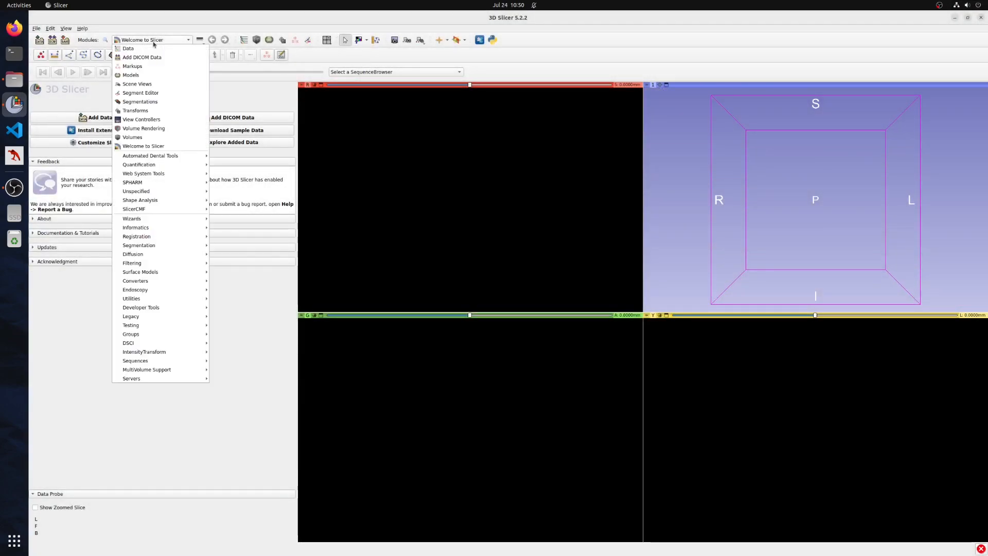
{"action": "mouse_move", "coordinate": [175, 157]}
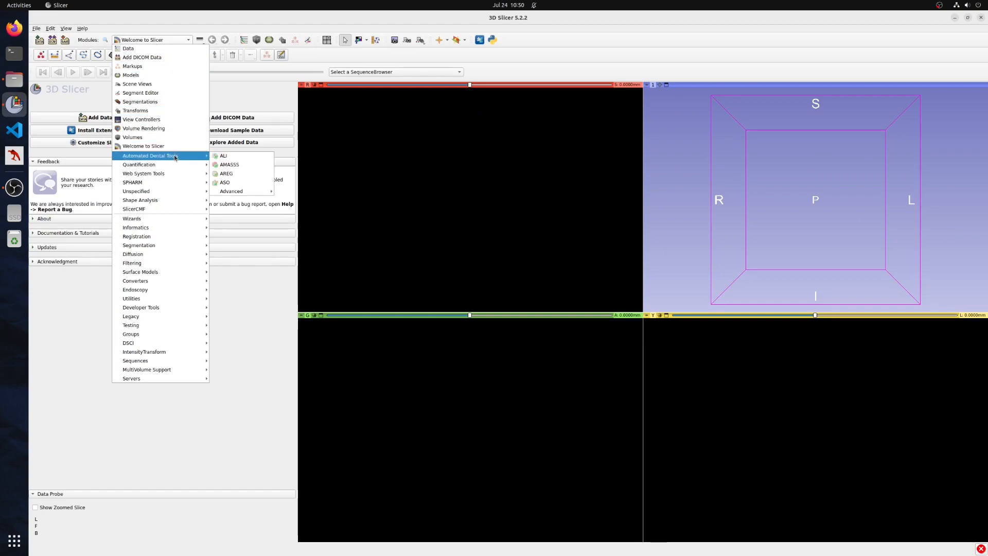
{"action": "left_click", "coordinate": [231, 183]}
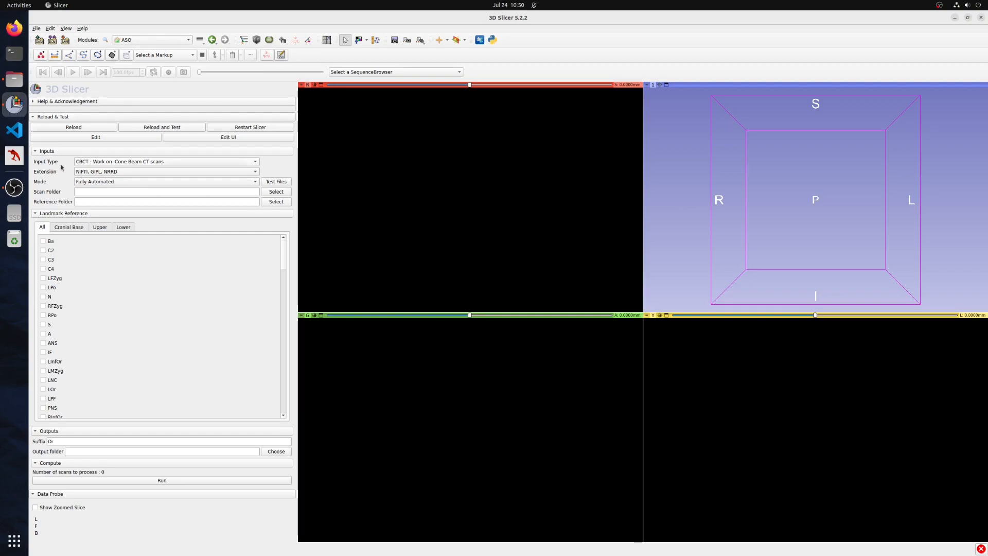
{"action": "left_click", "coordinate": [90, 176]}
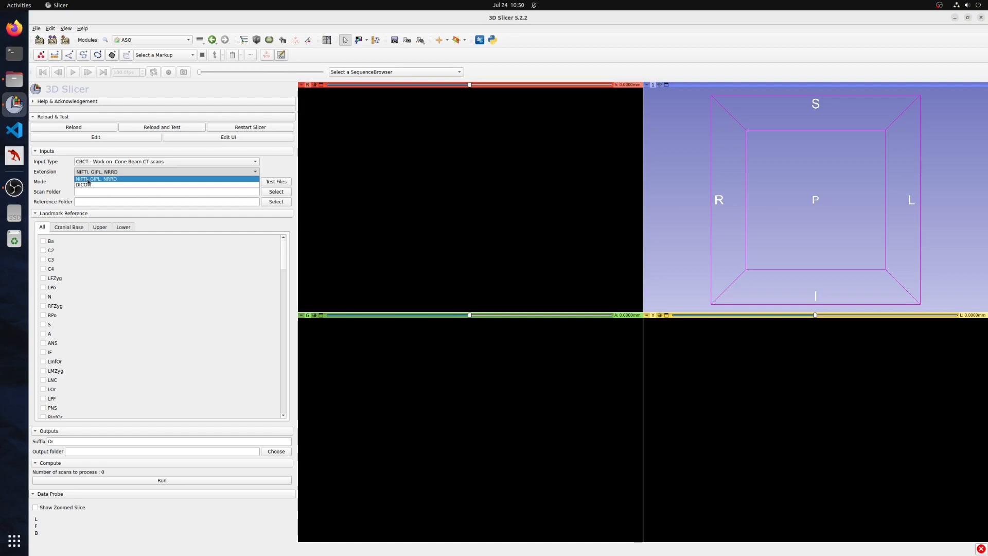
{"action": "left_click", "coordinate": [88, 180]}
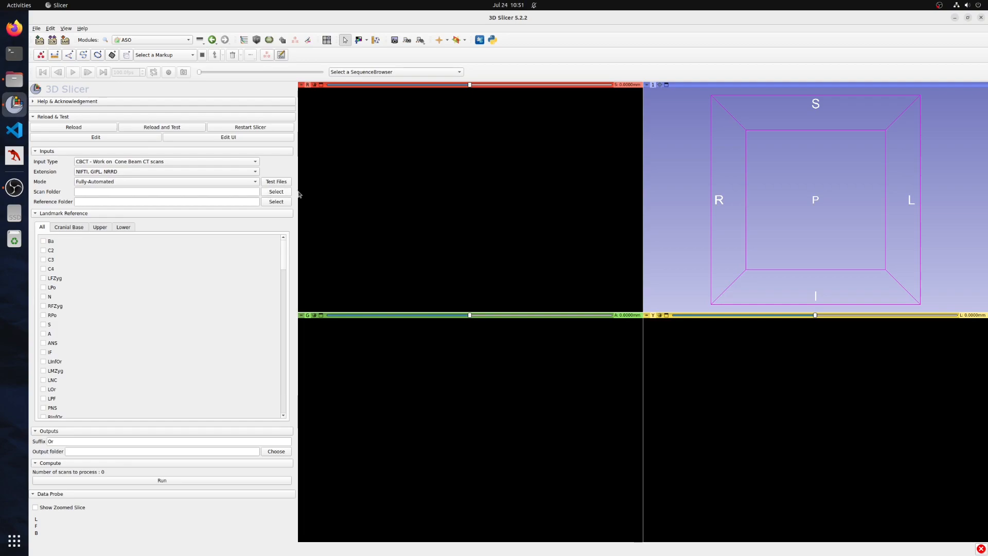
- View the contents of the Fully-Automated folder inside Test_Files on the desktop, and return to 3D Slicer
{"action": "left_click", "coordinate": [955, 19]}
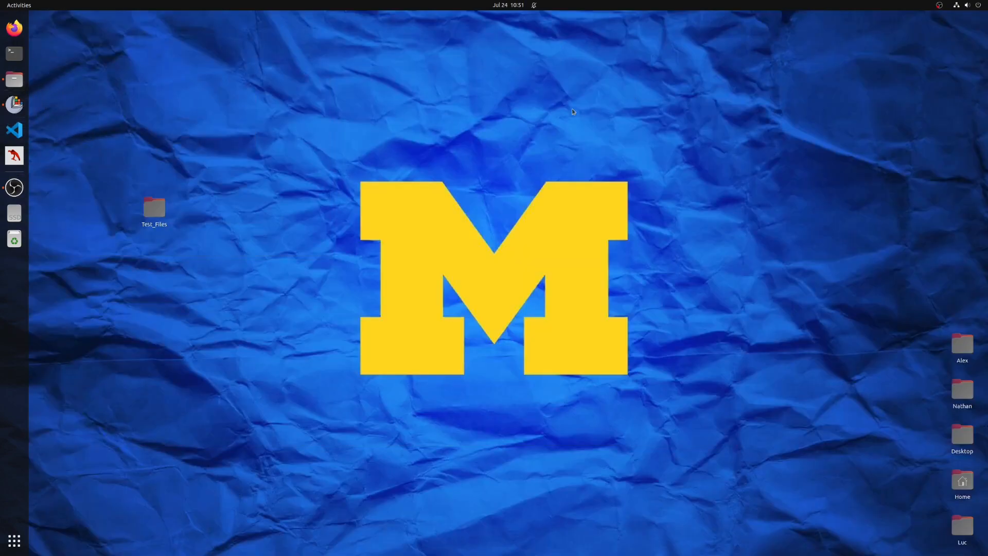
{"action": "double_click", "coordinate": [149, 214]}
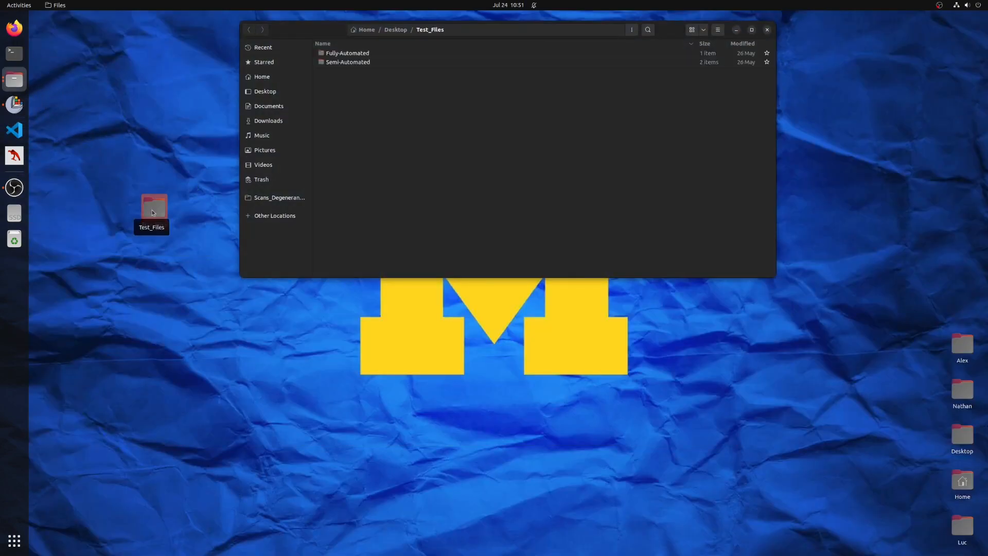
{"action": "double_click", "coordinate": [340, 54]}
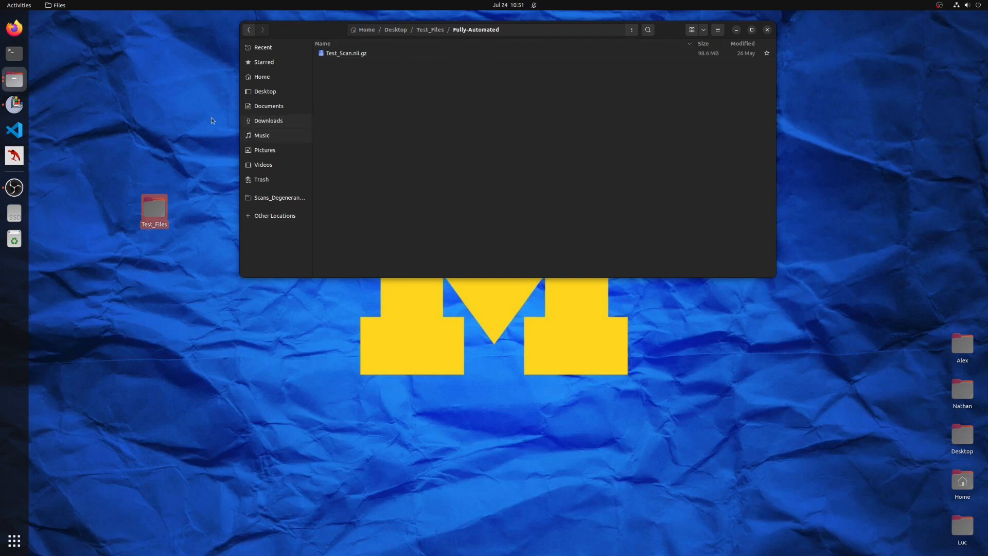
{"action": "left_click", "coordinate": [22, 104]}
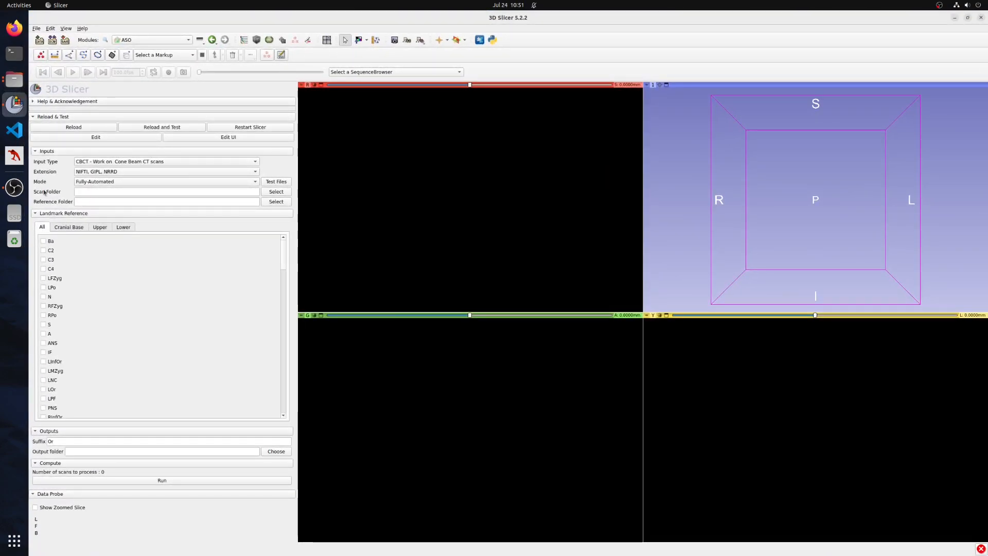
- Set the scan folder to Fully-Automated inside Test_Files on the desktop
{"action": "left_click", "coordinate": [277, 191]}
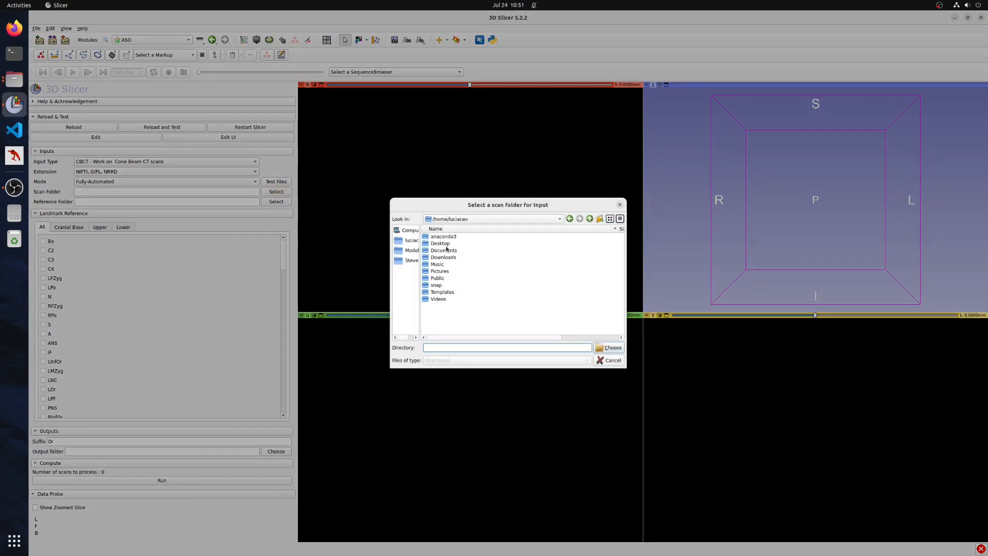
{"action": "double_click", "coordinate": [441, 244]}
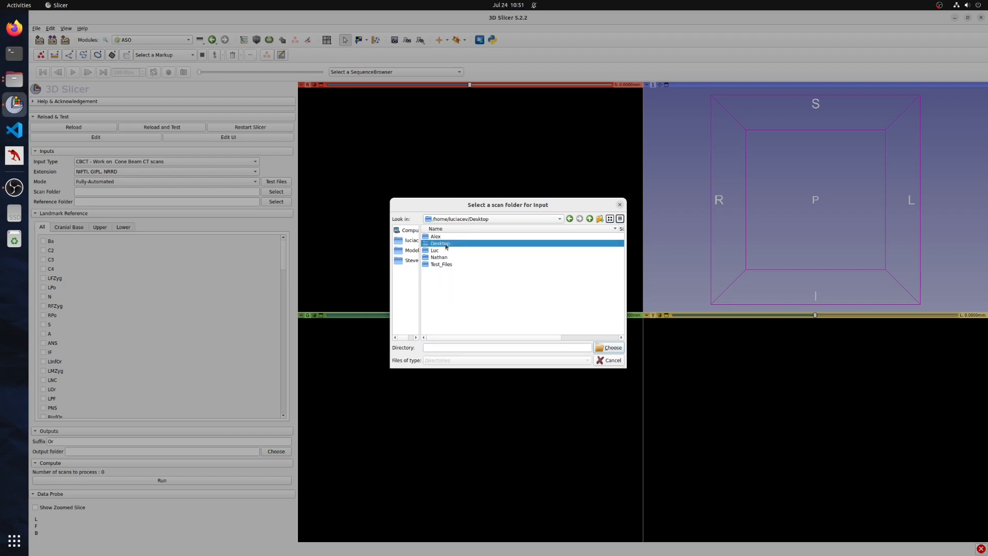
{"action": "double_click", "coordinate": [441, 264]}
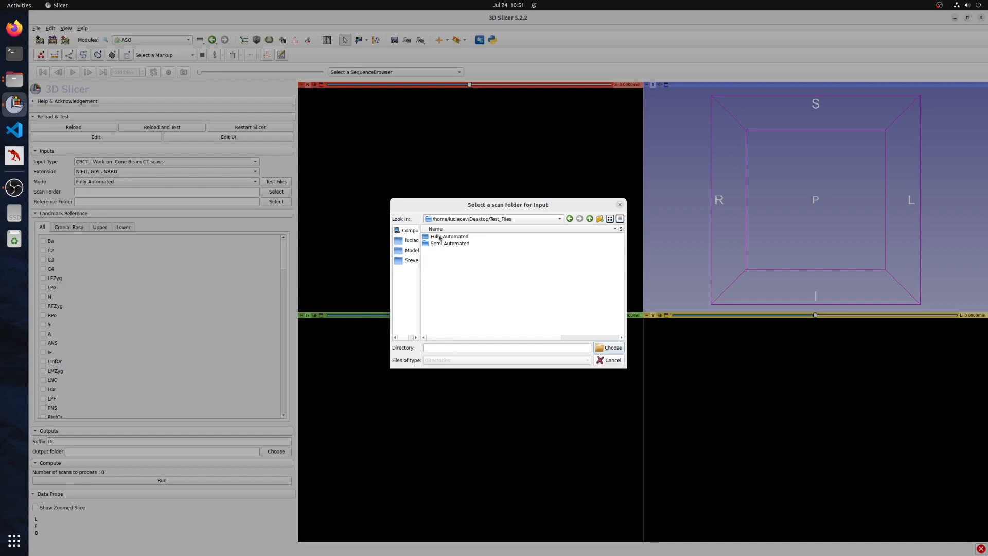
{"action": "double_click", "coordinate": [440, 236]}
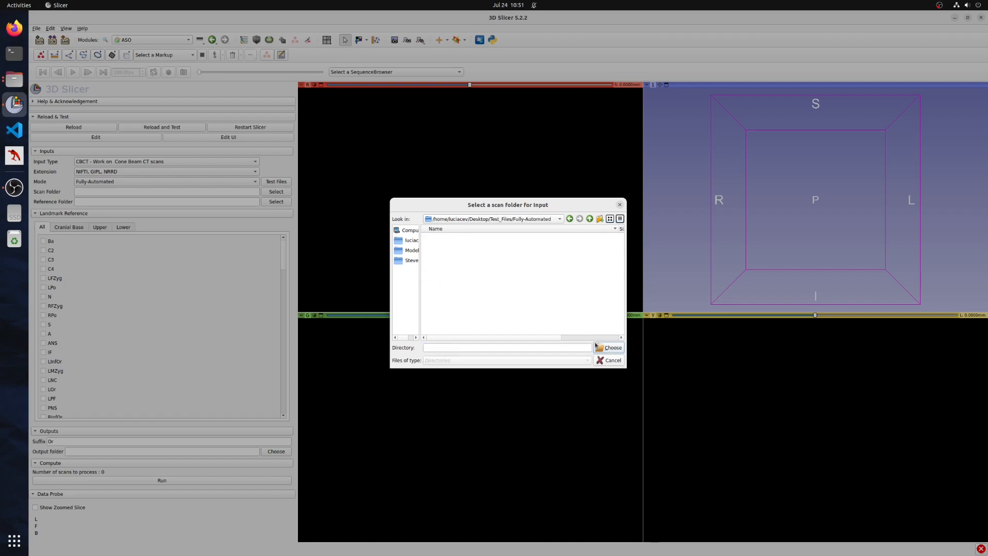
{"action": "left_click", "coordinate": [609, 348]}
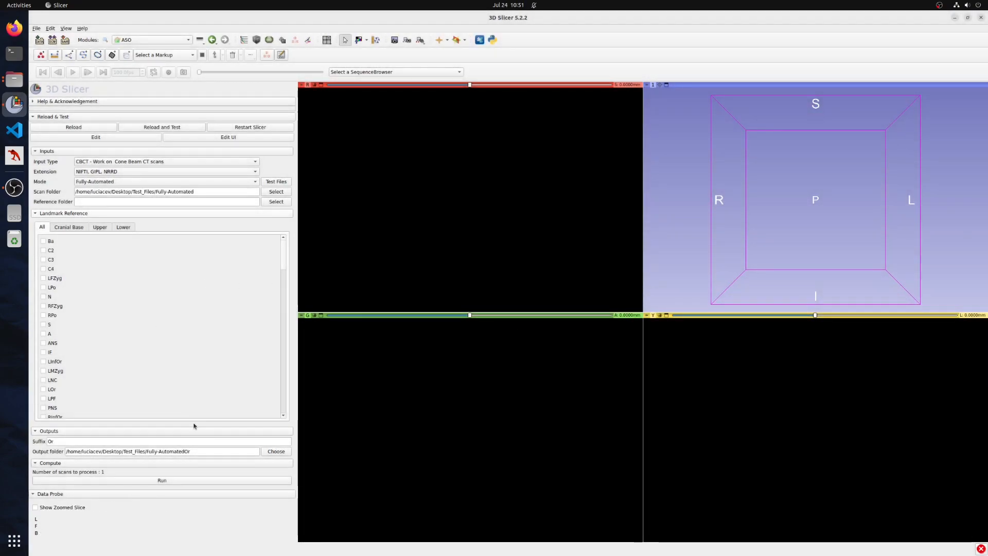
{"action": "left_click", "coordinate": [101, 472]}
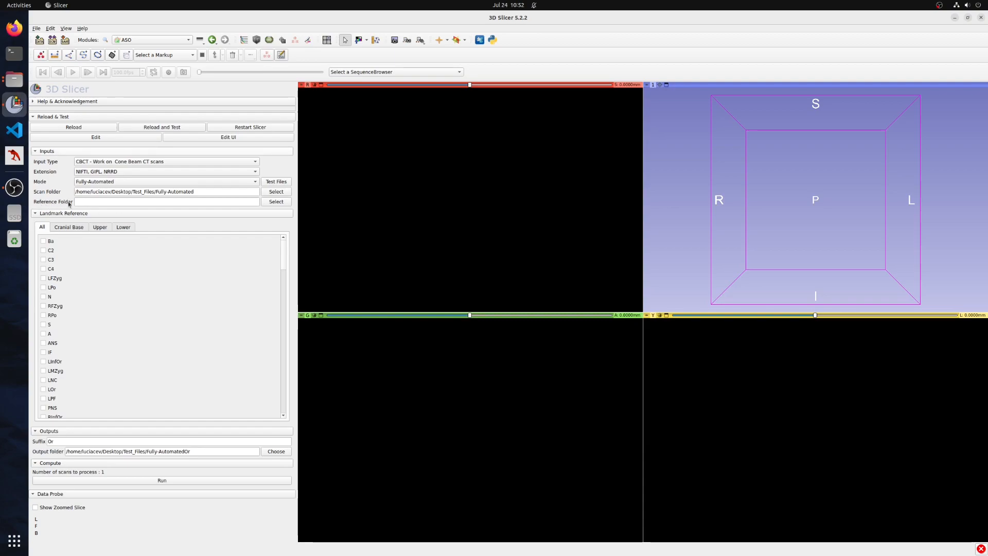
- Choose the Occlusal and Midsagittal Plane reference files for the reference folder and review the output suffix and folder
{"action": "left_click", "coordinate": [272, 204]}
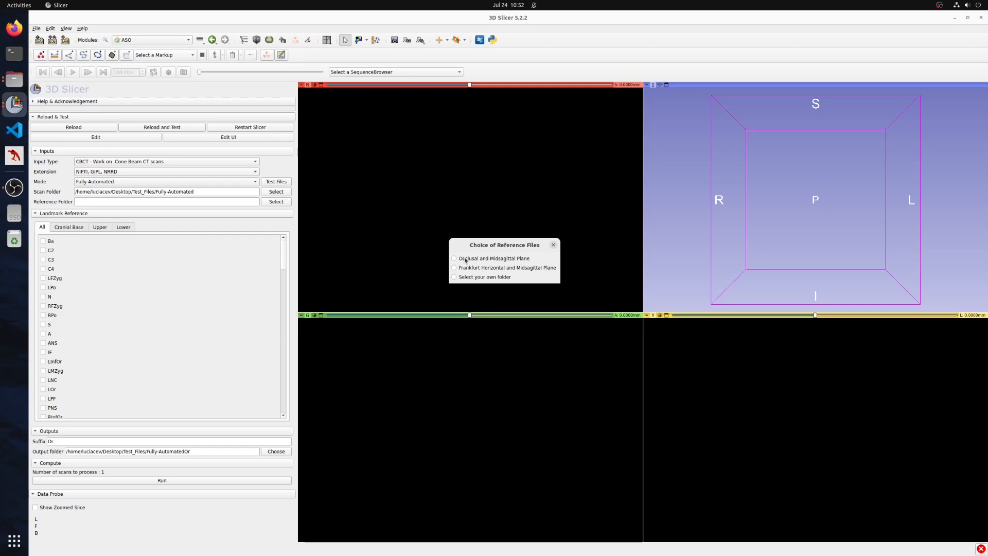
{"action": "left_click", "coordinate": [466, 260]}
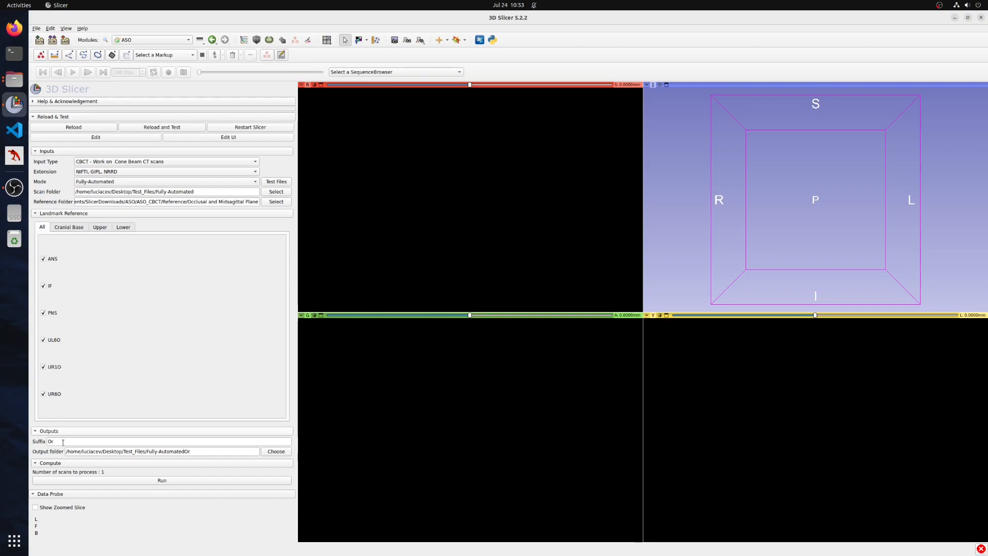
{"action": "left_click", "coordinate": [63, 442]}
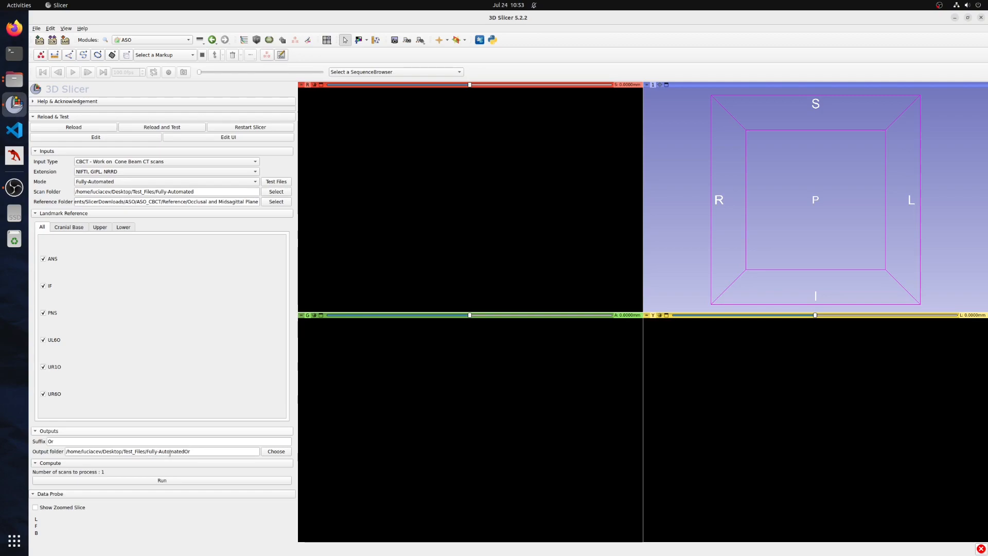
{"action": "left_click_drag", "start_coordinate": [185, 452], "coordinate": [201, 451]}
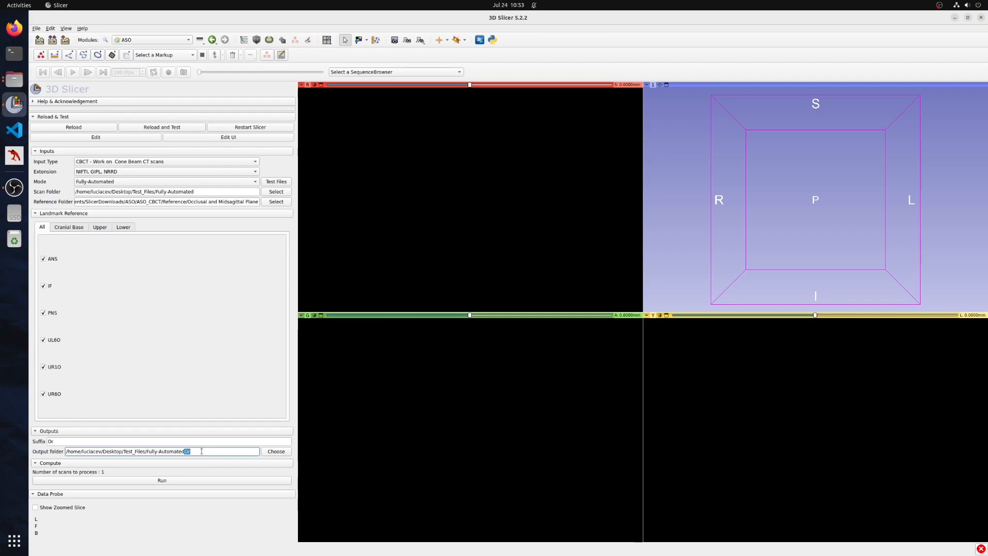
{"action": "left_click", "coordinate": [201, 451]}
- Run the fully automated orientation on the scan and dismiss the completion message
{"action": "left_click", "coordinate": [173, 482]}
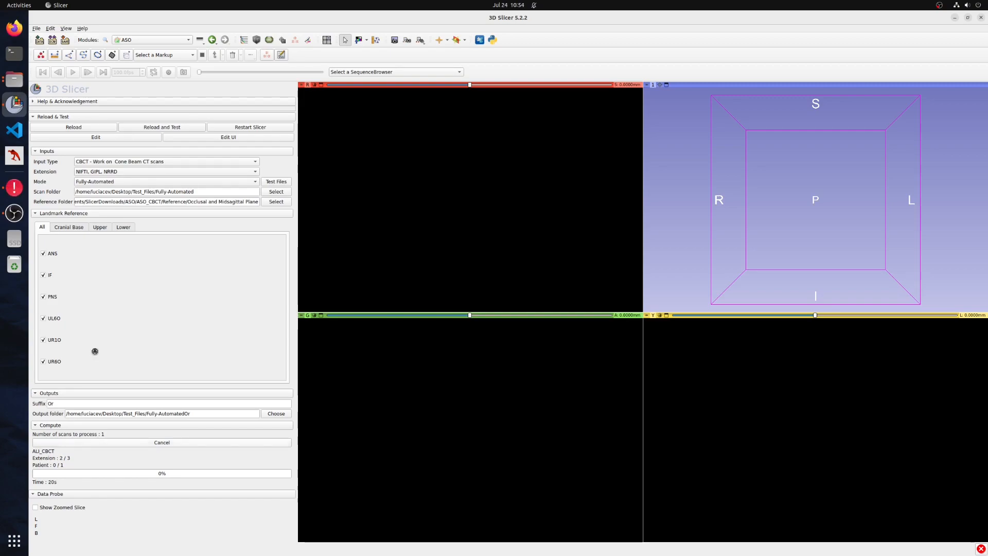
{"action": "left_click", "coordinate": [555, 324]}
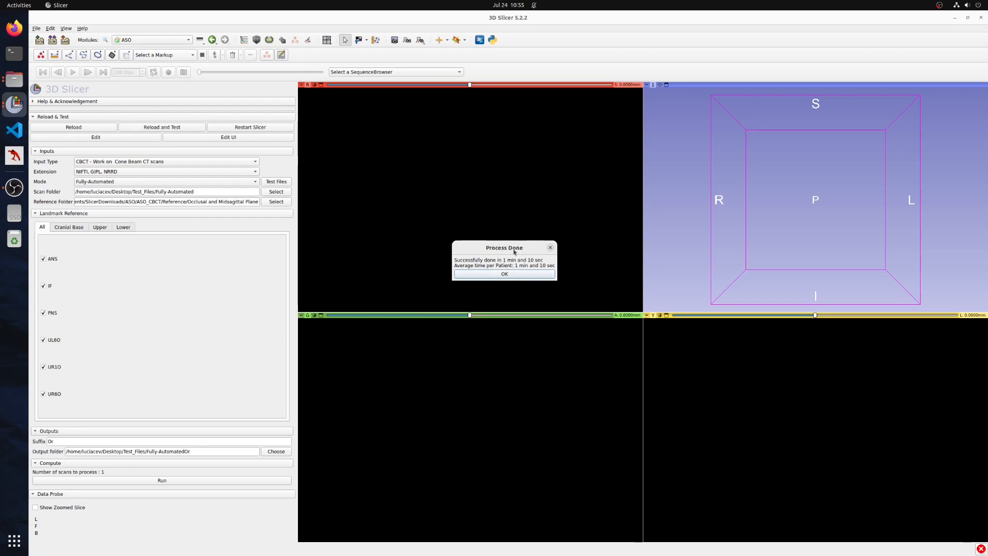
{"action": "left_click", "coordinate": [482, 275]}
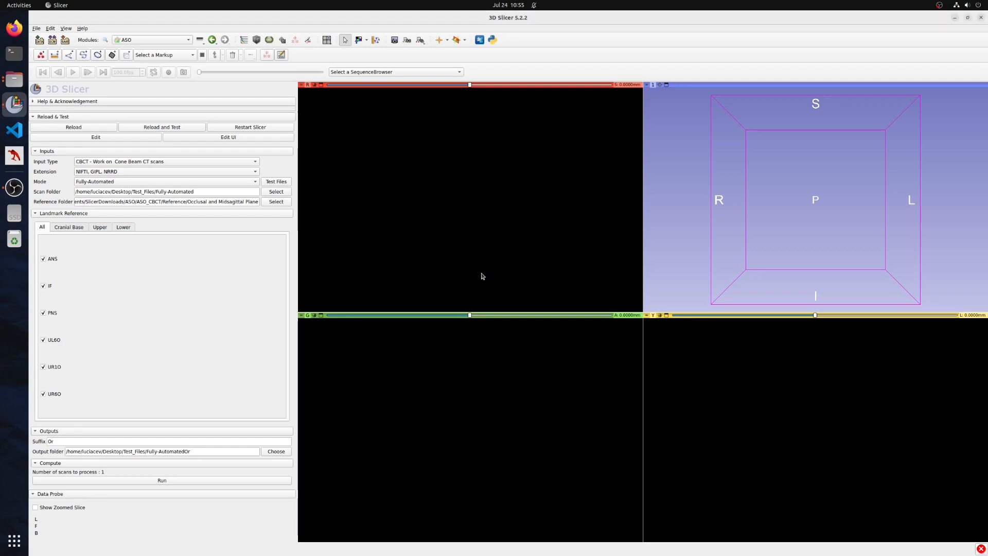
- Switch to Files, examine the output files in Test_Files/Fully-AutomatedOr, and return to 3D Slicer
{"action": "left_click", "coordinate": [14, 79]}
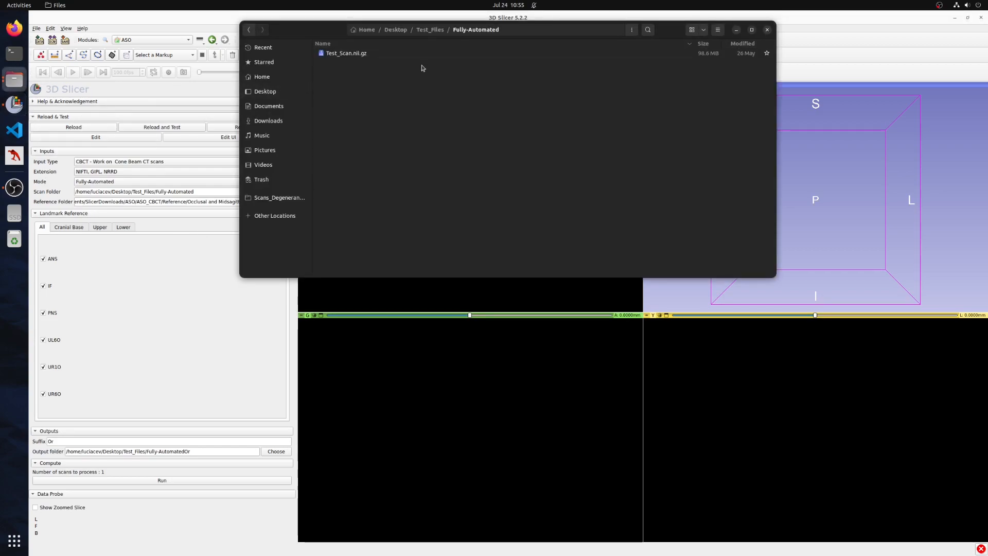
{"action": "left_click", "coordinate": [430, 29]}
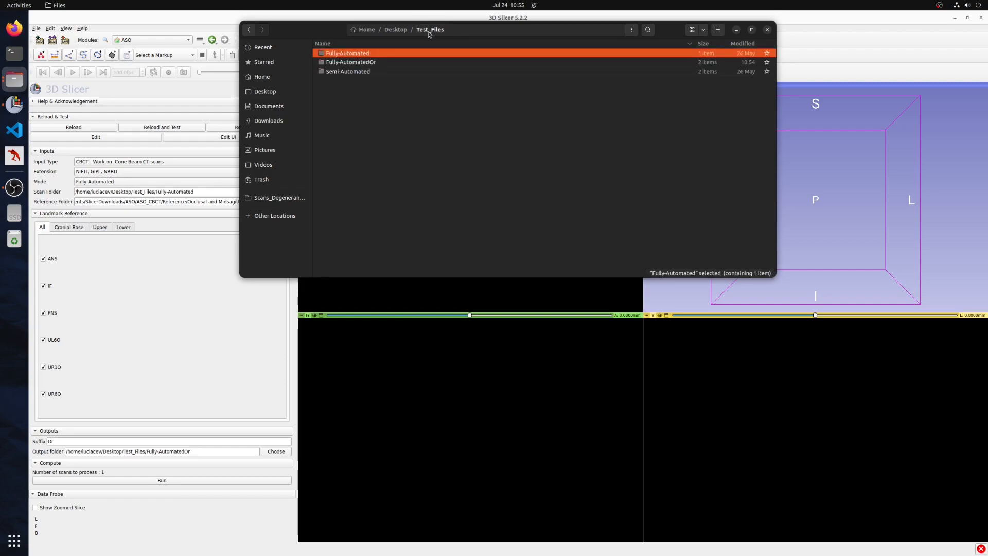
{"action": "left_click", "coordinate": [346, 64]}
{"action": "double_click", "coordinate": [346, 64]}
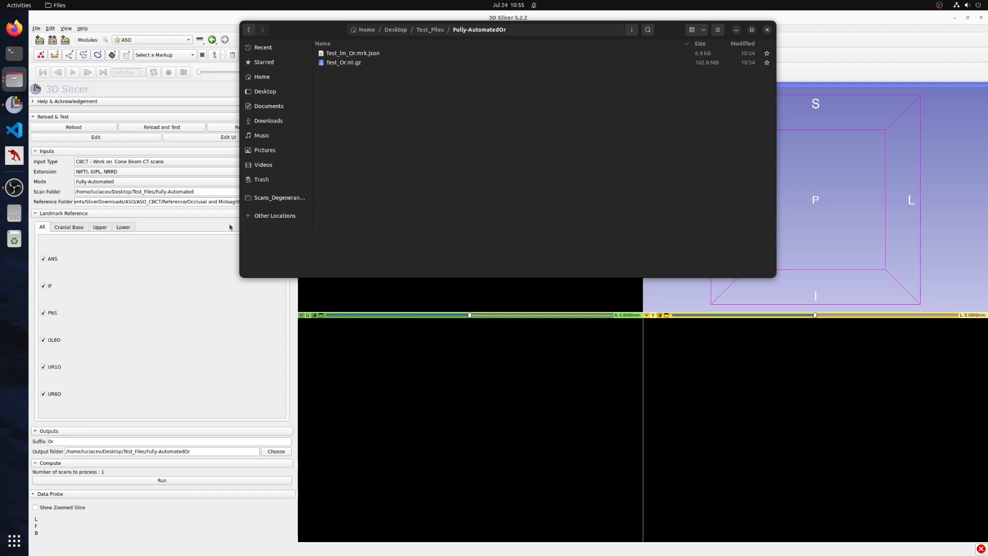
{"action": "left_click", "coordinate": [181, 236]}
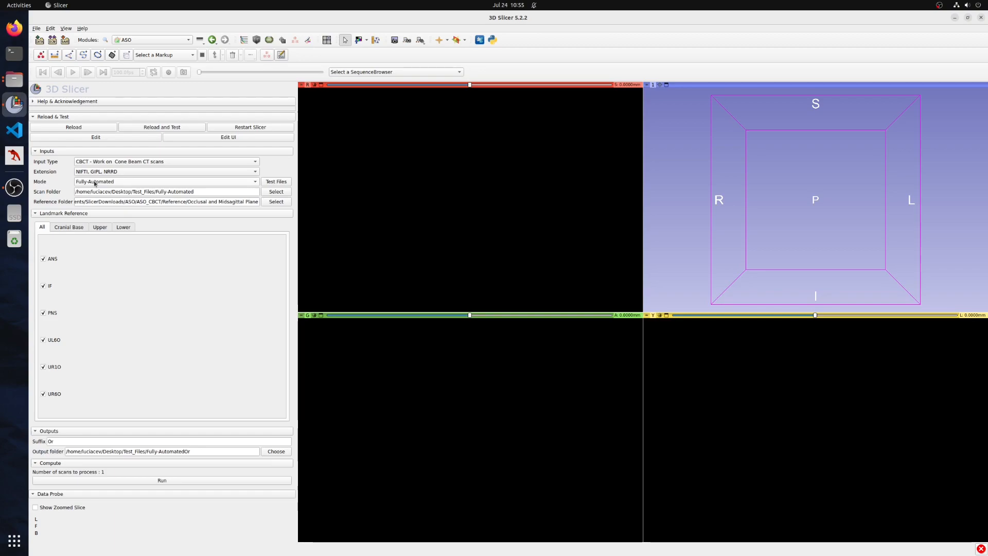
- Set the orientation mode to Semi-Automated and leave the scan folder selection without choosing a folder
{"action": "left_click", "coordinate": [95, 184]}
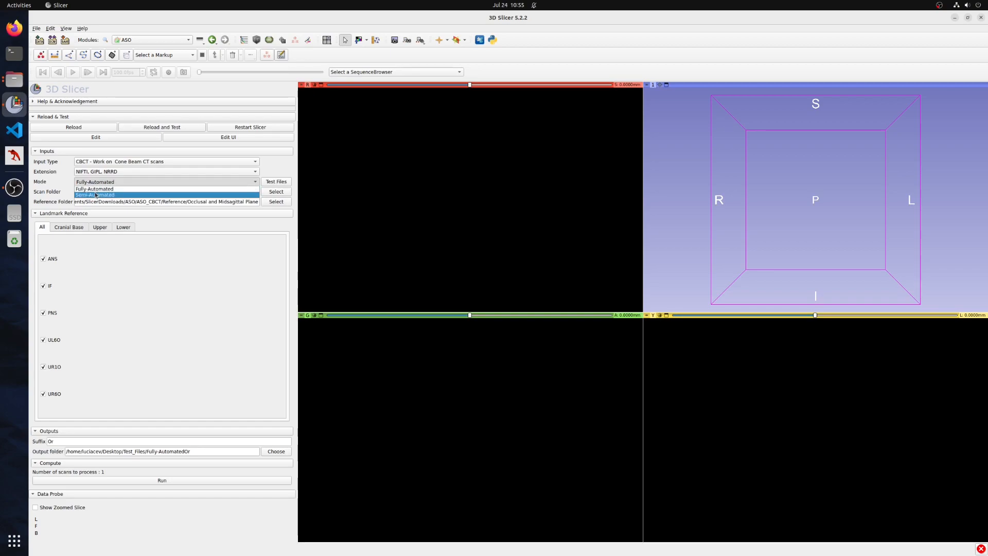
{"action": "left_click", "coordinate": [96, 195]}
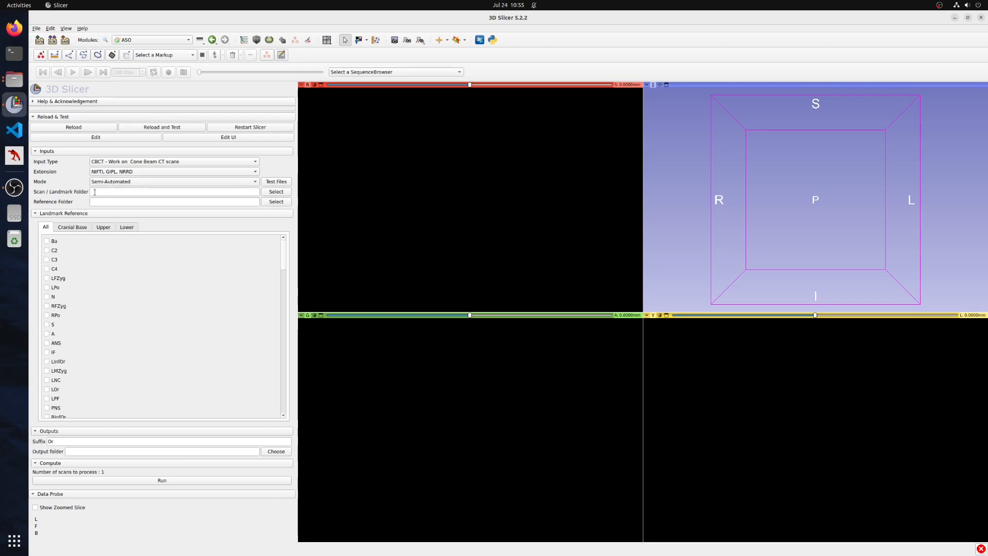
{"action": "left_click", "coordinate": [275, 193]}
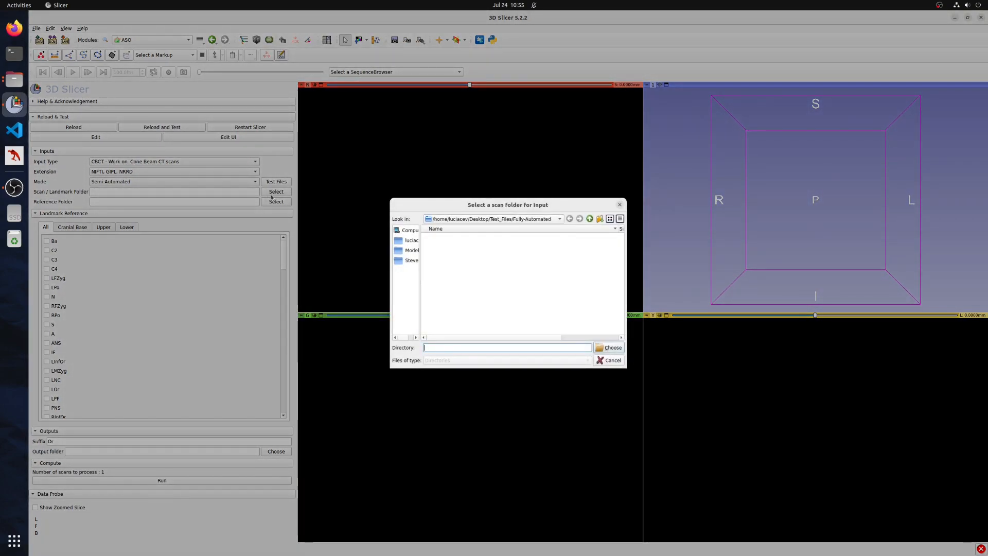
{"action": "left_click", "coordinate": [610, 361]}
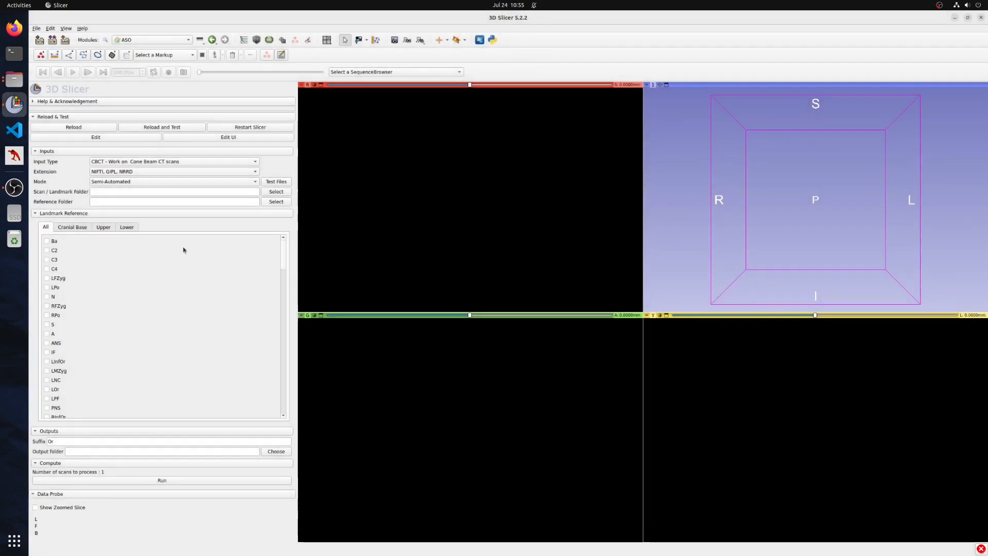
- Switch to Files and examine the input scan and landmark files in the Semi-Automated folder inside Test_Files
{"action": "left_click", "coordinate": [15, 79]}
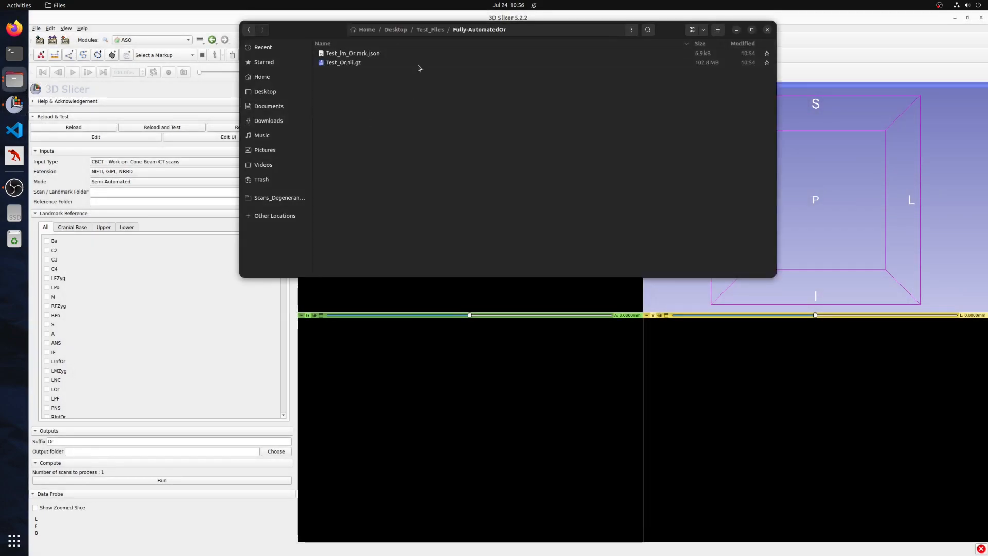
{"action": "left_click", "coordinate": [430, 29]}
{"action": "left_click", "coordinate": [350, 55]}
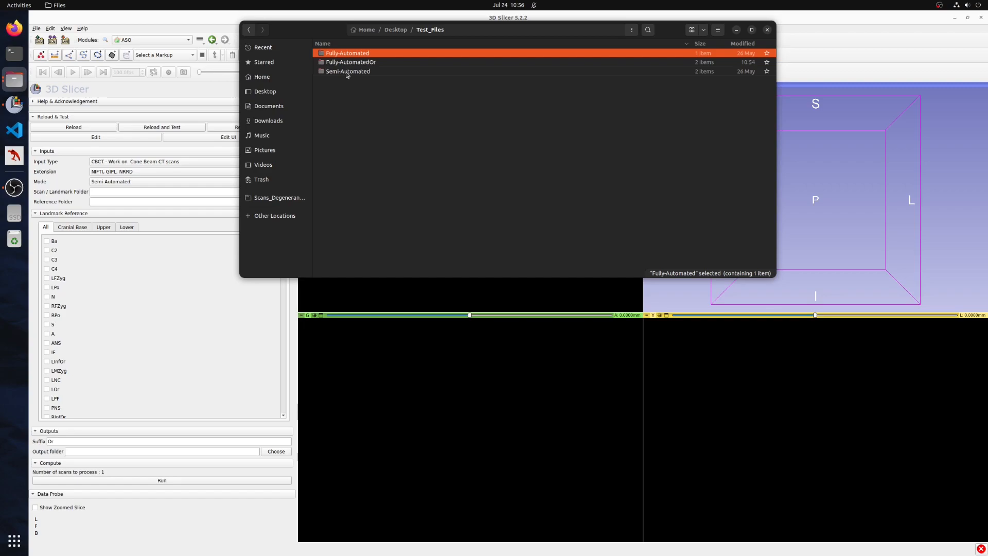
{"action": "double_click", "coordinate": [348, 72]}
{"action": "left_click_drag", "start_coordinate": [330, 33], "coordinate": [427, 113]}
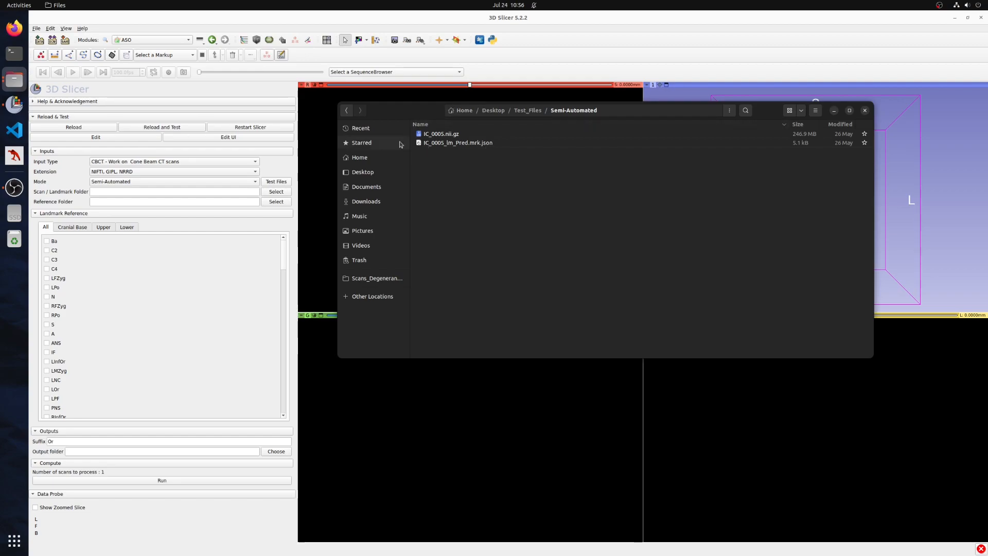
- Return to 3D Slicer and set the scan and landmark folder to Semi-Automated inside Test_Files on the desktop
{"action": "left_click", "coordinate": [277, 192]}
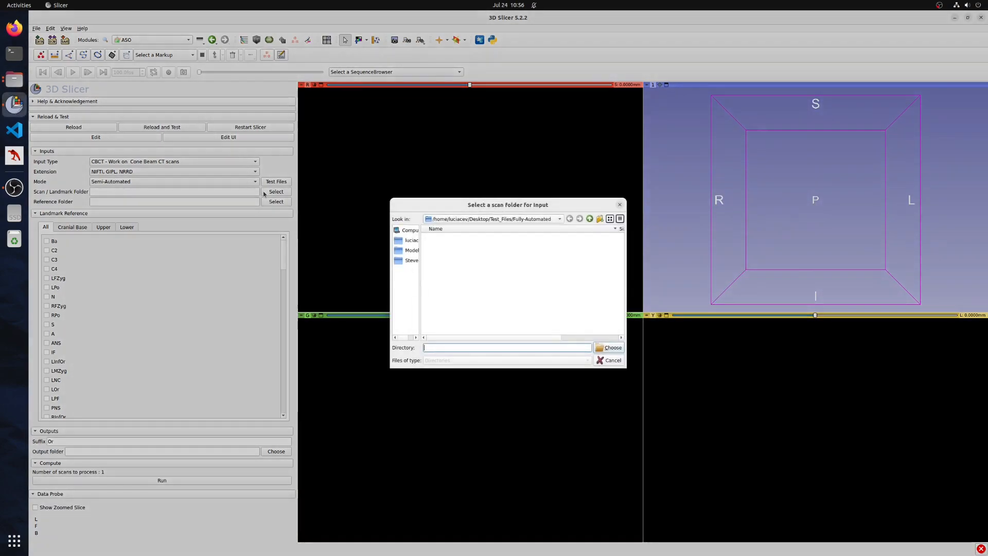
{"action": "left_click", "coordinate": [590, 219]}
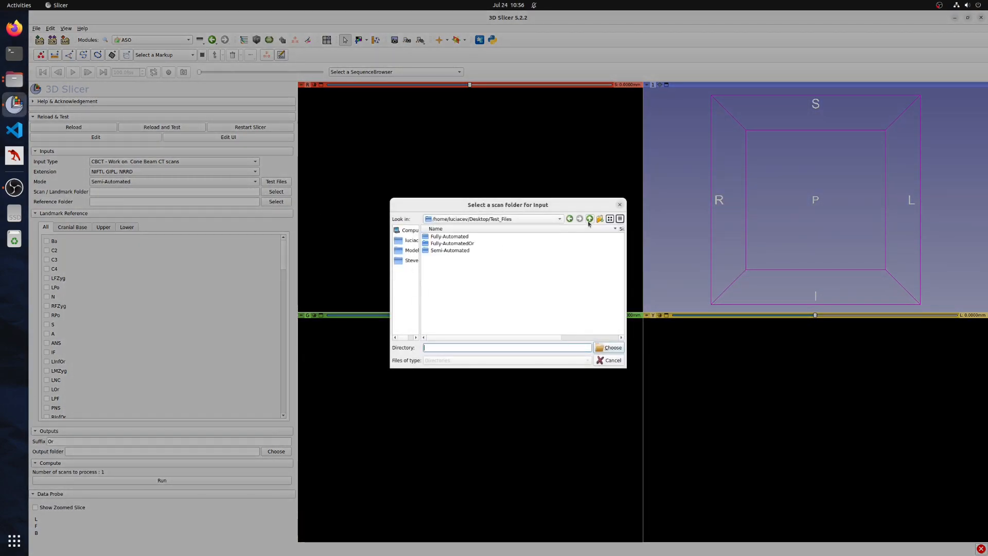
{"action": "left_click", "coordinate": [449, 250]}
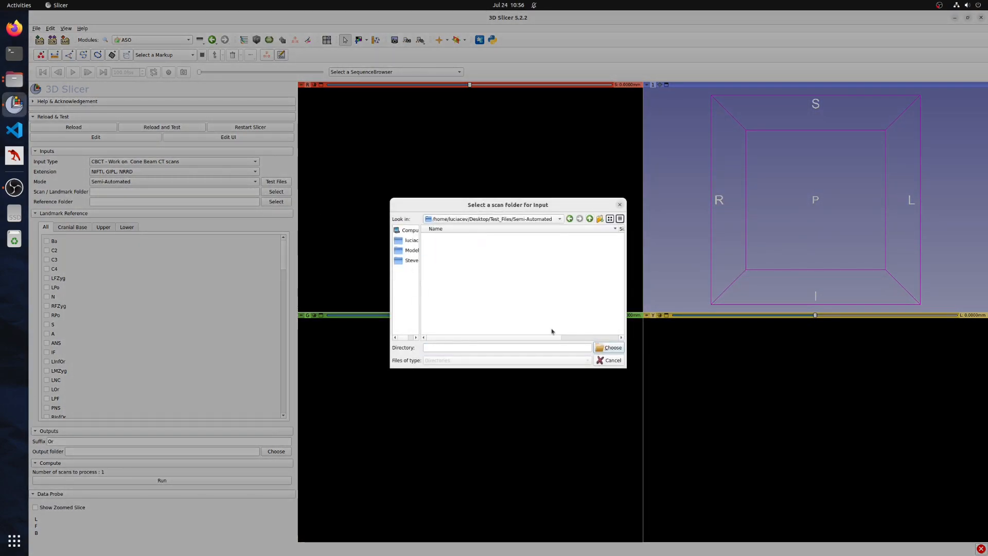
{"action": "left_click", "coordinate": [609, 347]}
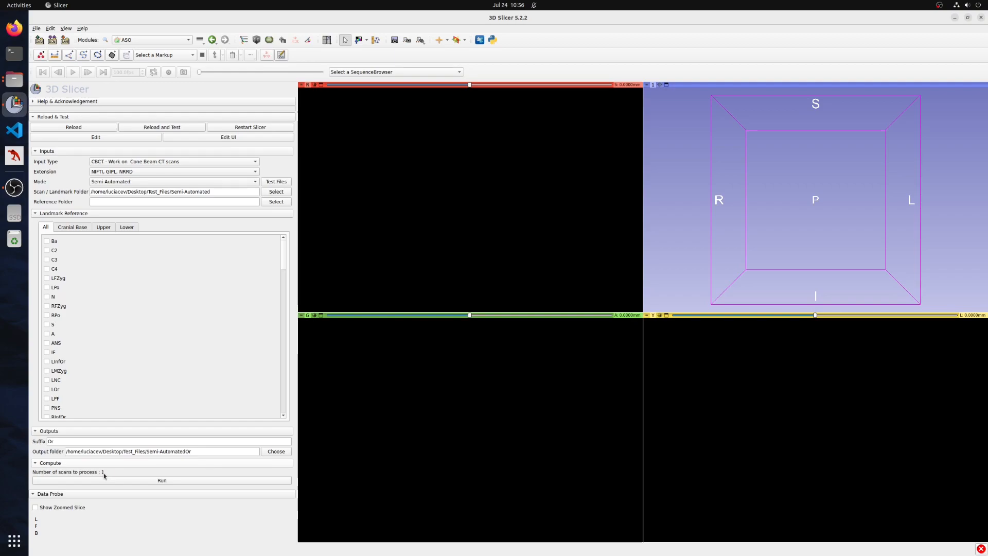
- Choose the Occlusal and Midsagittal Plane reference files, run the semi-automated orientation, and dismiss the completion message
{"action": "left_click", "coordinate": [282, 202]}
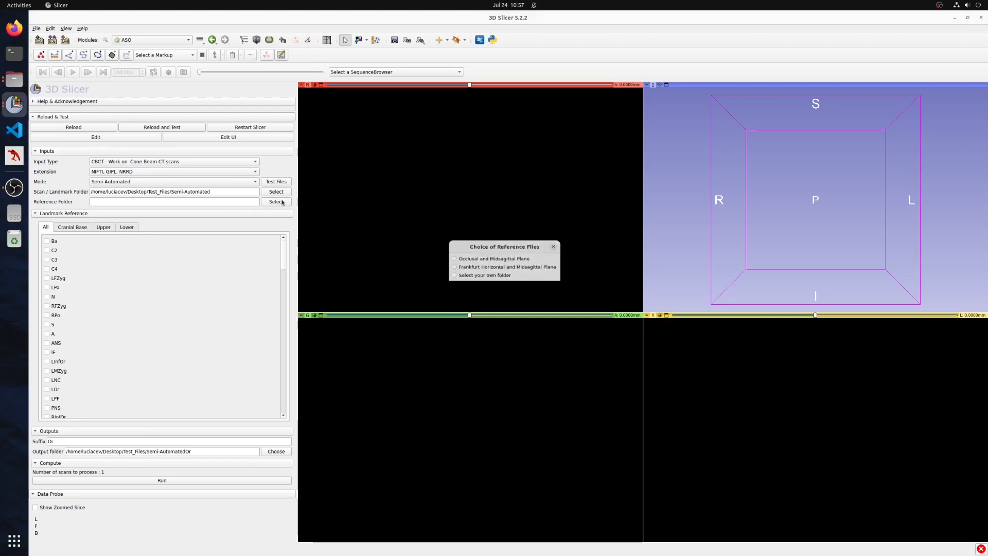
{"action": "left_click", "coordinate": [463, 258]}
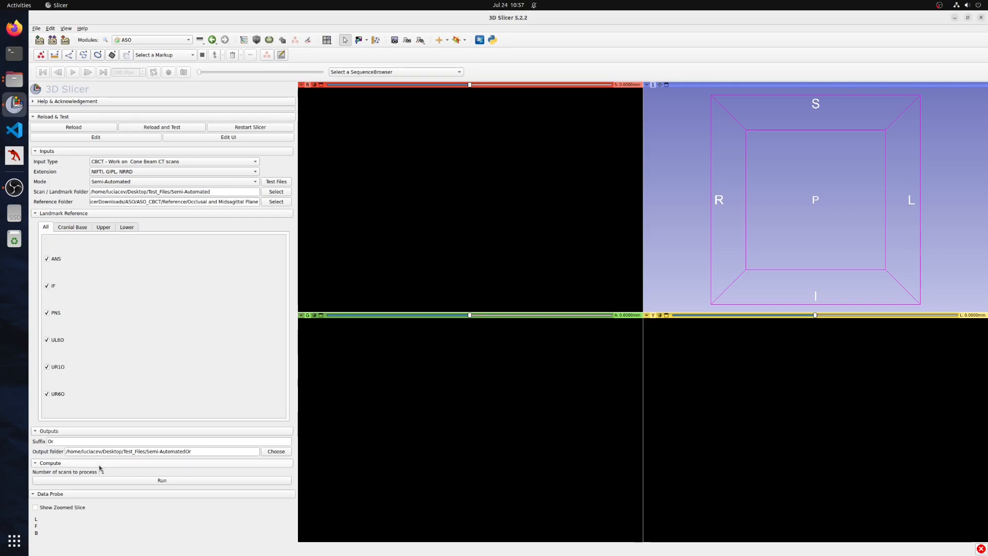
{"action": "left_click", "coordinate": [111, 481]}
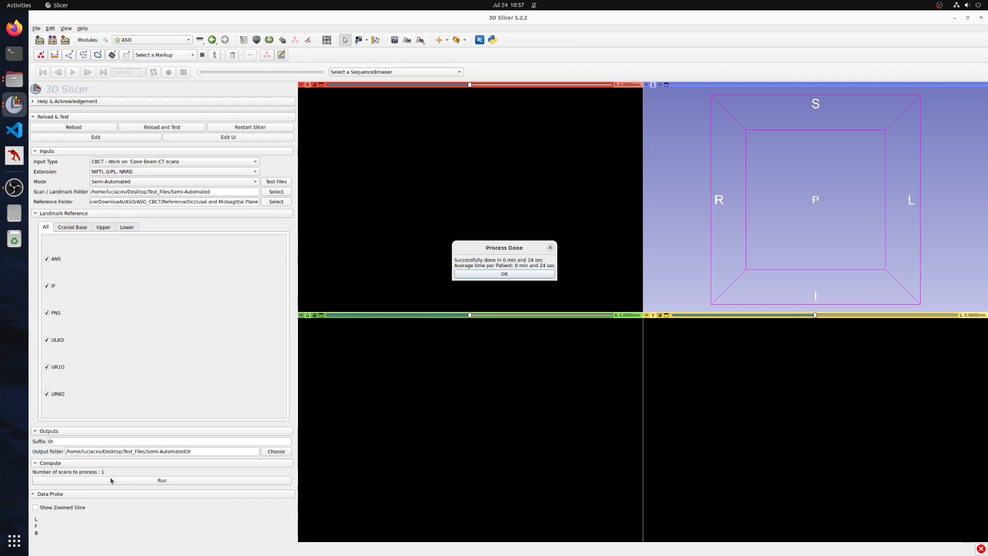
{"action": "left_click", "coordinate": [470, 277]}
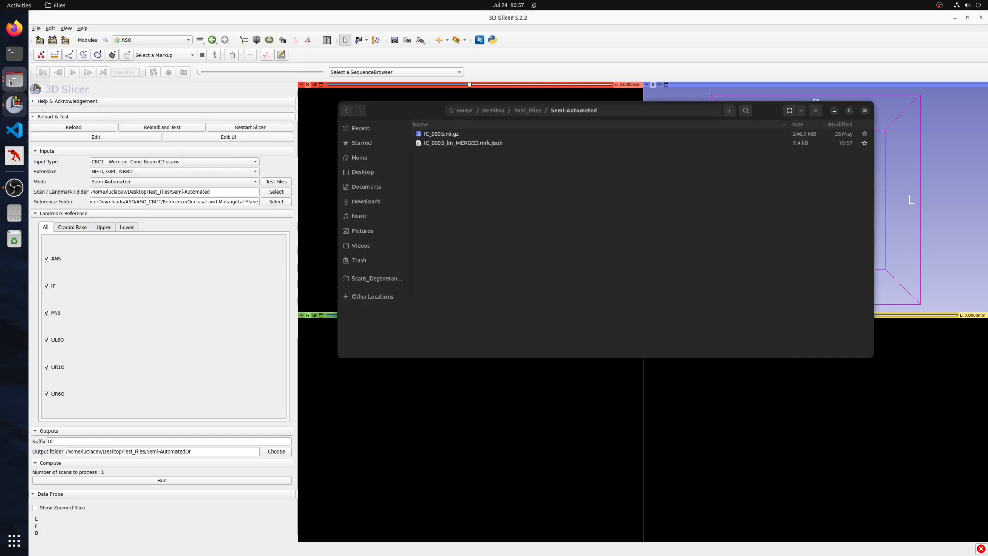
- Switch to Files and examine the oriented scan and landmark output in Test_Files/Semi-AutomatedOr
{"action": "left_click", "coordinate": [528, 110]}
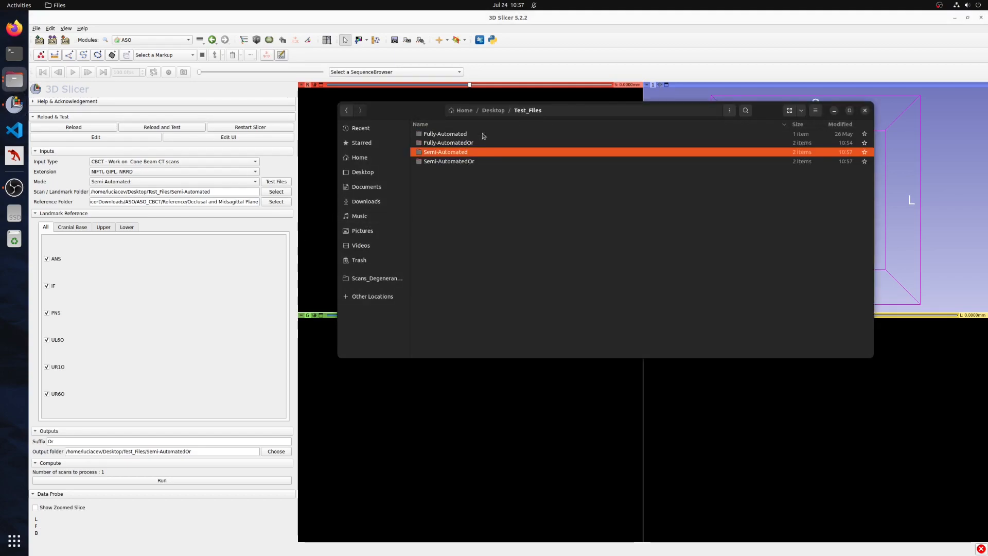
{"action": "double_click", "coordinate": [438, 161]}
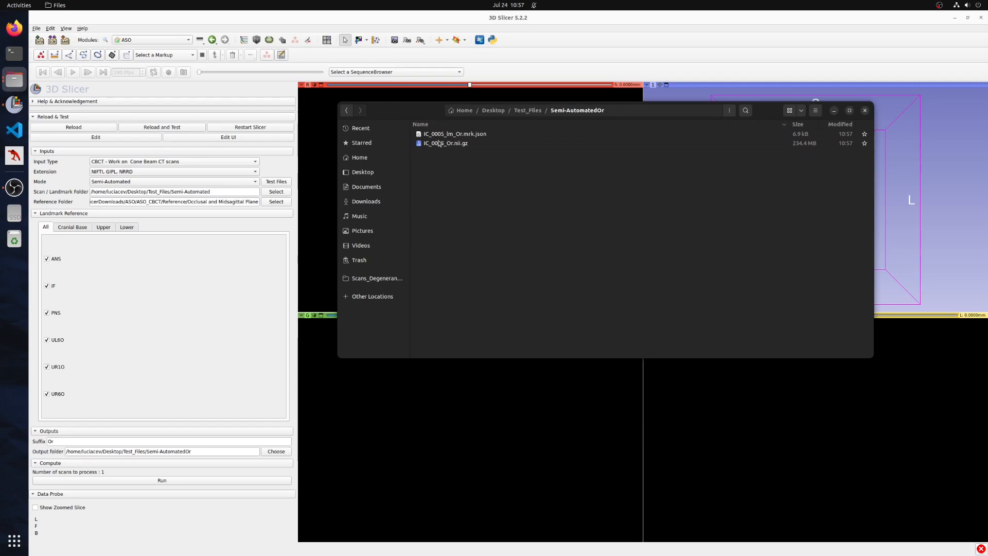